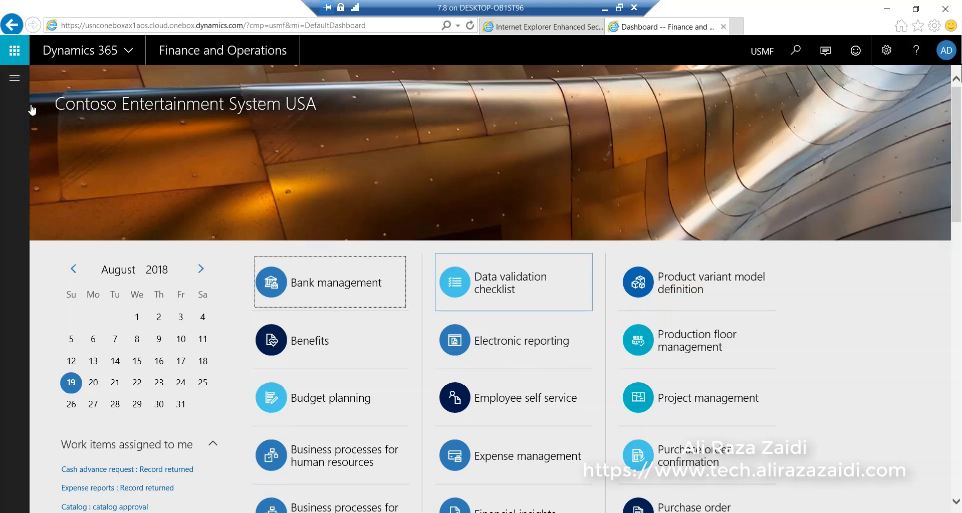
# Open the Accounts receivable module menu from the navigation pane
pyautogui.click(15, 78)
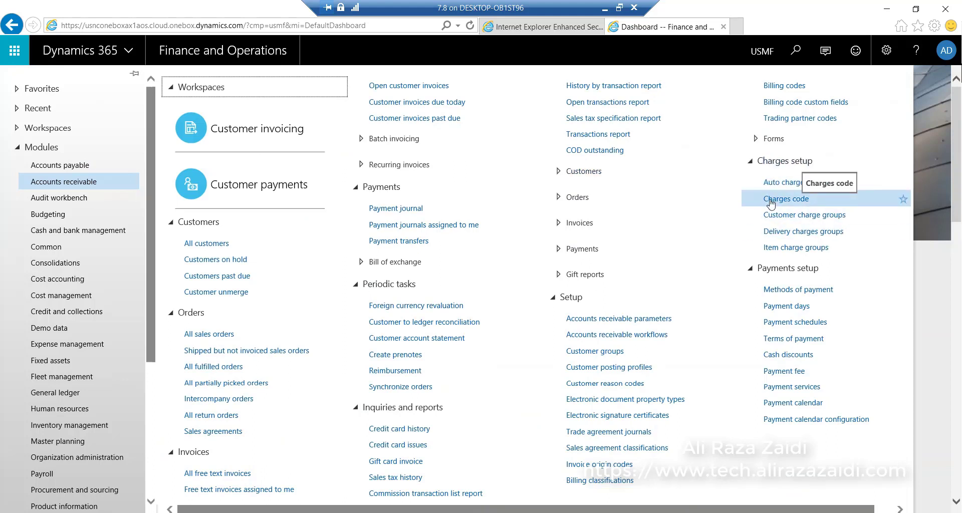
# Start a new record on the Charges code page with code WebCast
pyautogui.click(787, 201)
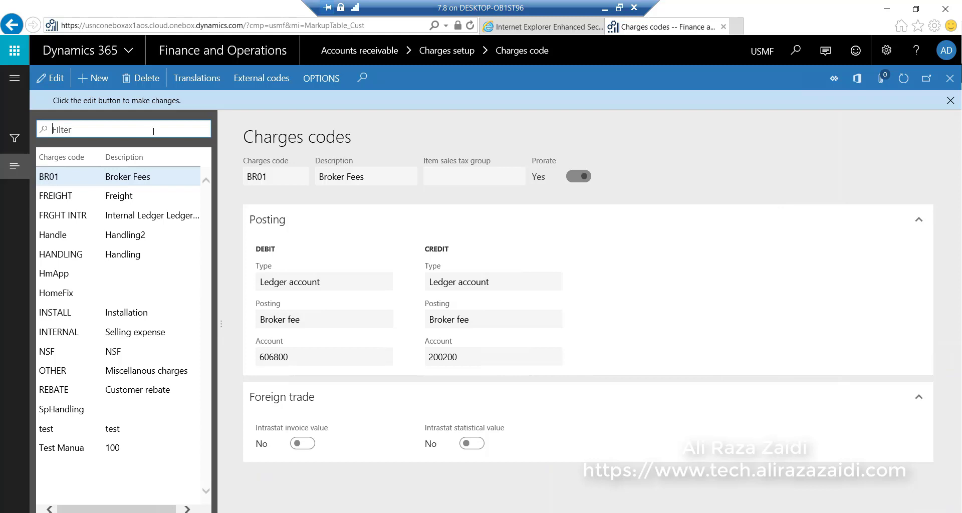
pyautogui.click(88, 77)
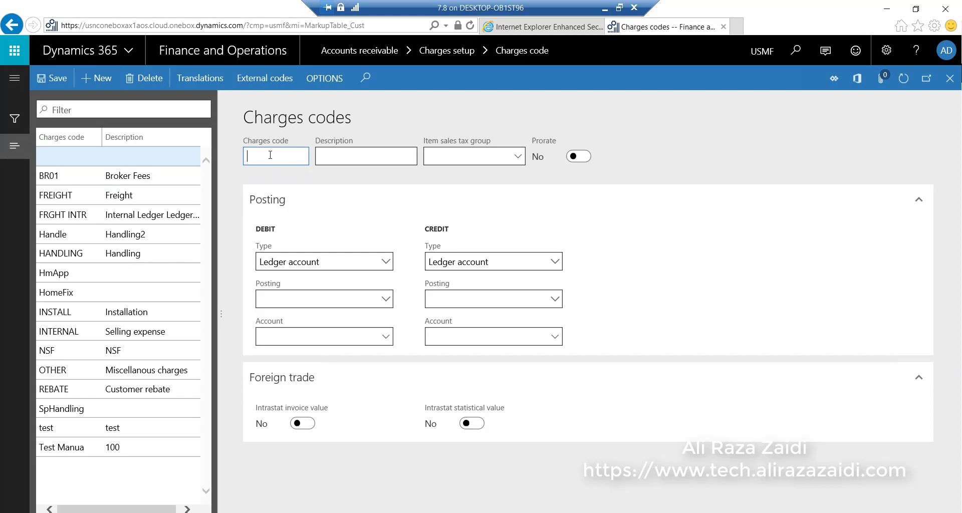
pyautogui.write('WebS')
pyautogui.press('BackSpace')
pyautogui.write('Cast')
# Enter WebCast as the new charges code's description
pyautogui.press('Tab')
pyautogui.write('web')
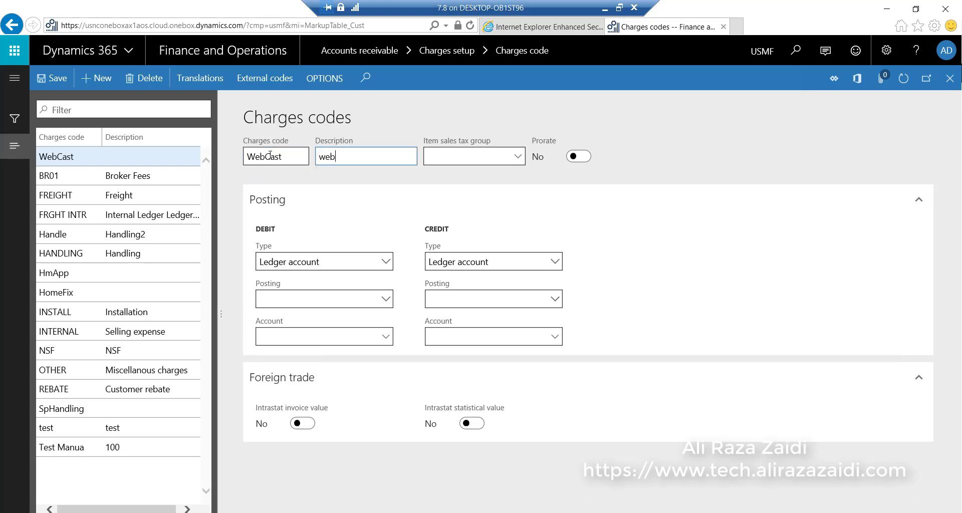
pyautogui.press('BackSpace')
pyautogui.press('BackSpace')
pyautogui.press('BackSpace')
pyautogui.write('We')
pyautogui.press('BackSpace')
pyautogui.write('ebc')
pyautogui.press('BackSpace')
pyautogui.write('Cast')
# Set WebCast's debit type to Customer/Vendor and keep credit type Ledger account
pyautogui.click(385, 261)
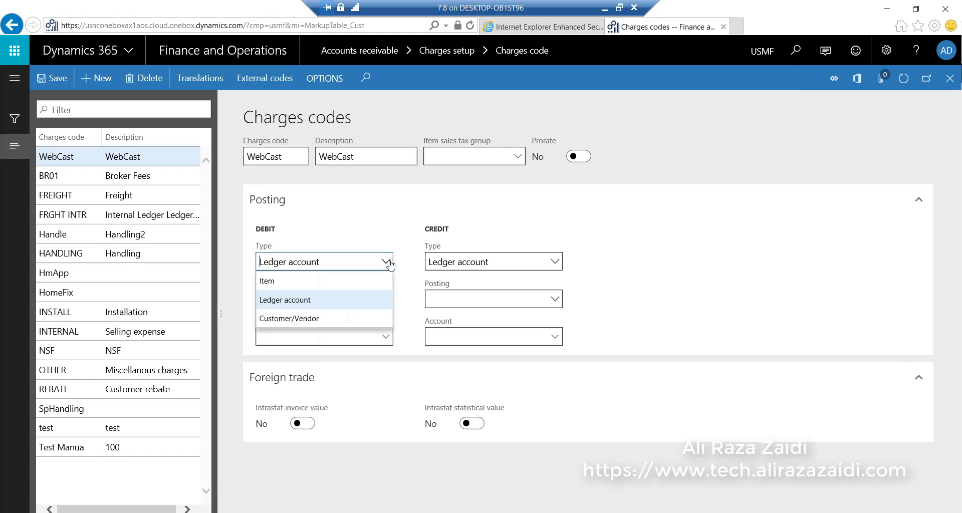
pyautogui.click(301, 319)
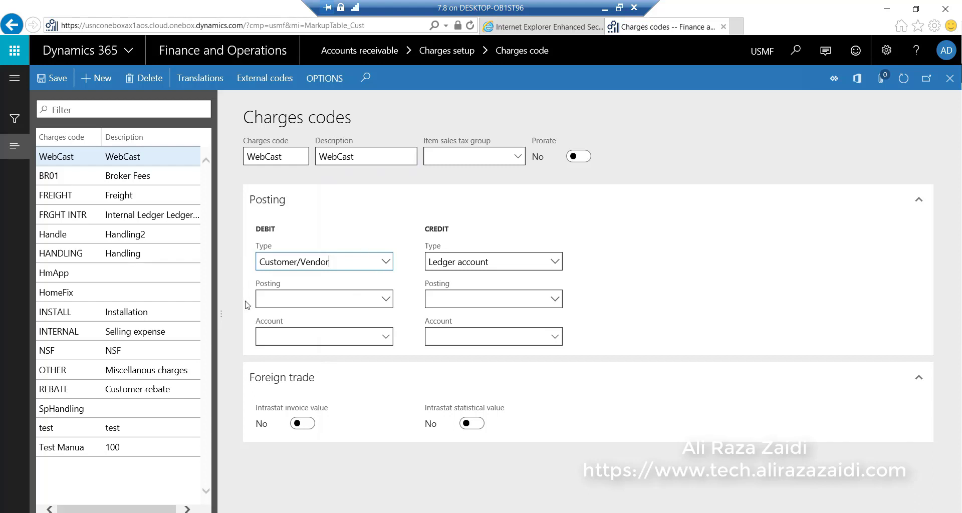
pyautogui.click(488, 266)
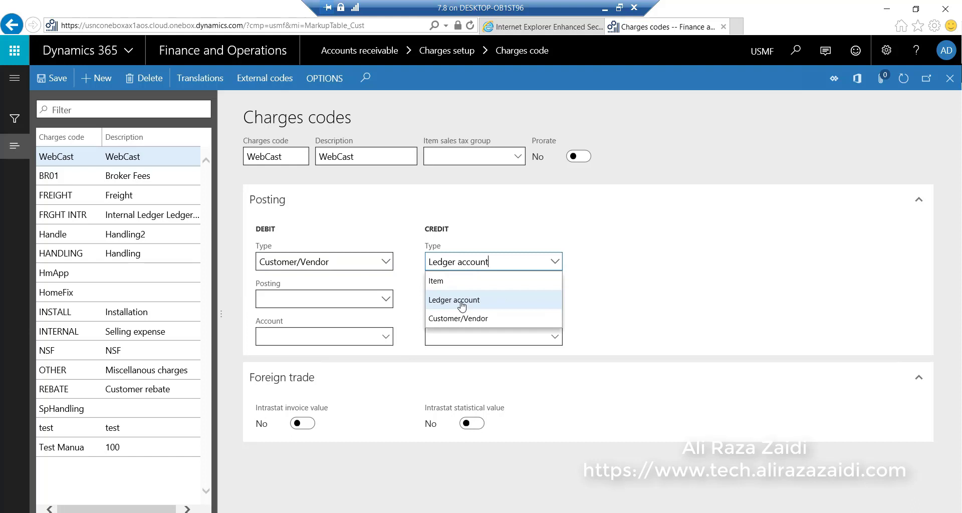
pyautogui.click(462, 301)
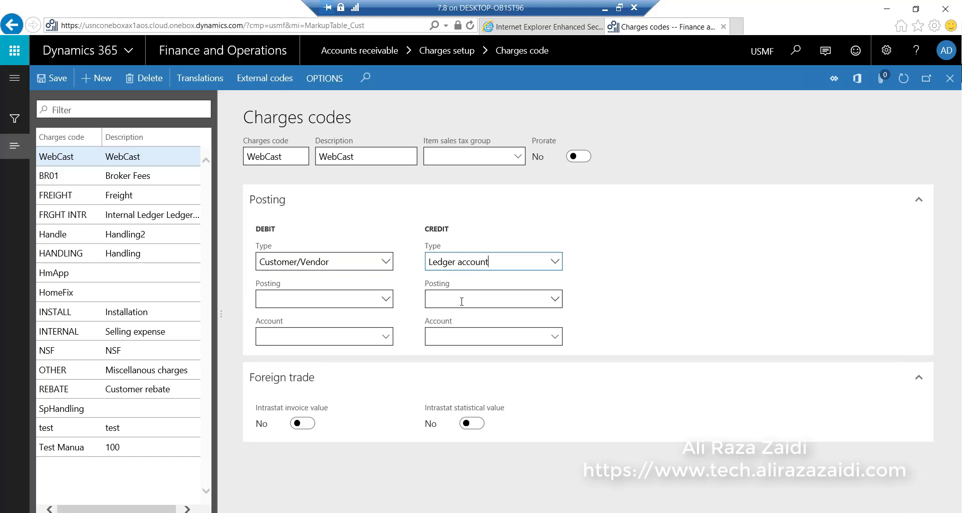
# Set WebCast's credit posting to Customer revenue
pyautogui.click(555, 299)
pyautogui.scroll(-4, 551, 272)
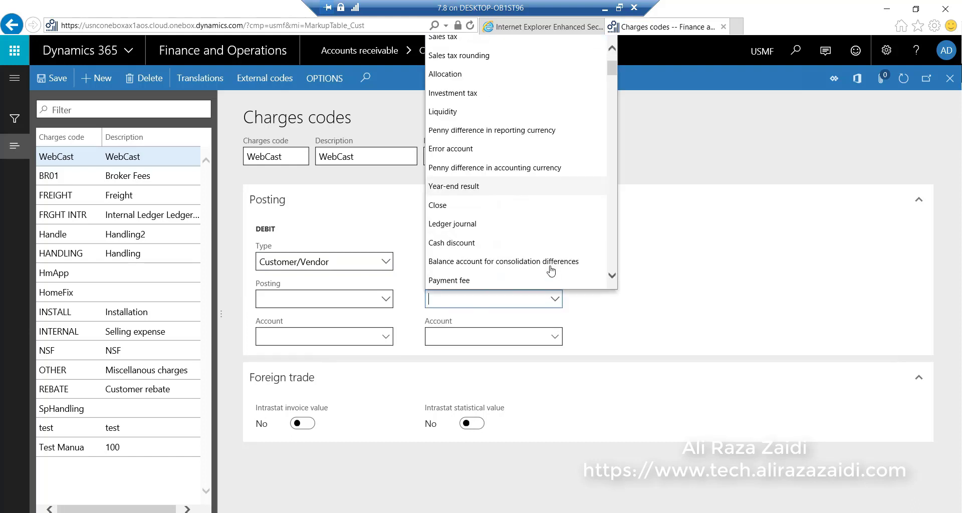
pyautogui.scroll(-5, 551, 272)
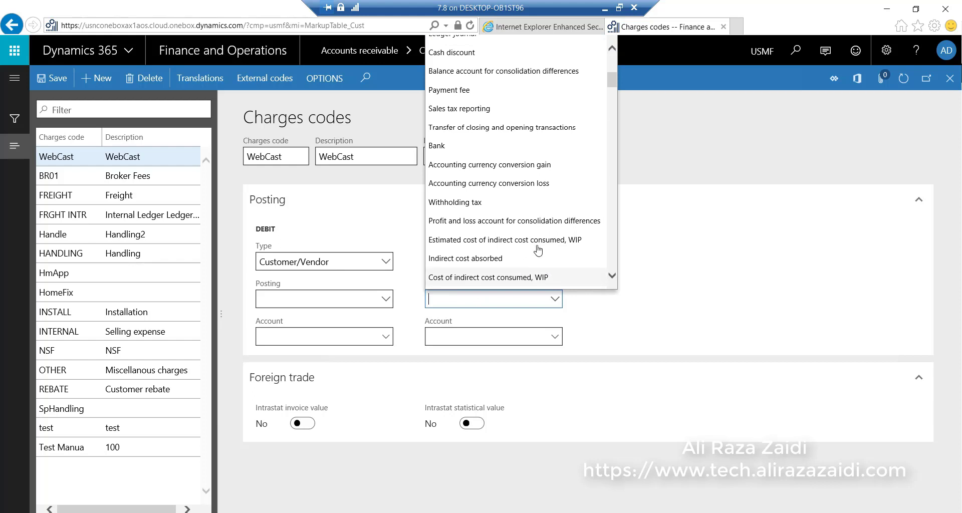
pyautogui.scroll(-3, 537, 246)
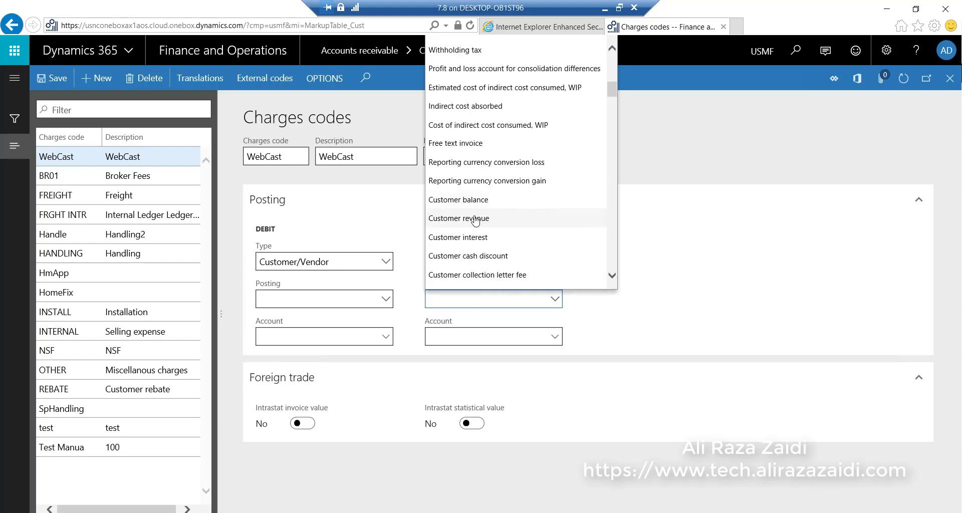
pyautogui.click(537, 218)
pyautogui.click(555, 339)
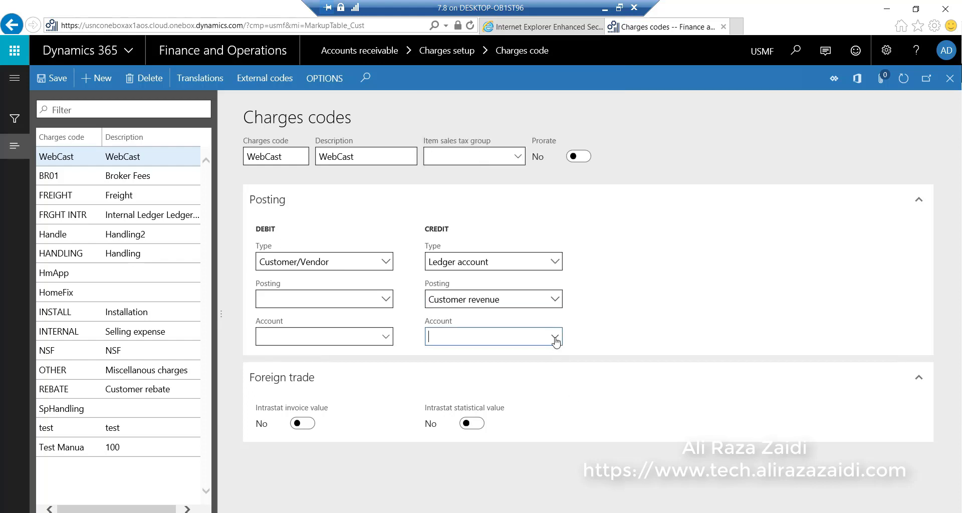
# Set WebCast's credit account to main account 130700, then save and close the charge code
pyautogui.click(555, 339)
pyautogui.scroll(-2, 99, 232)
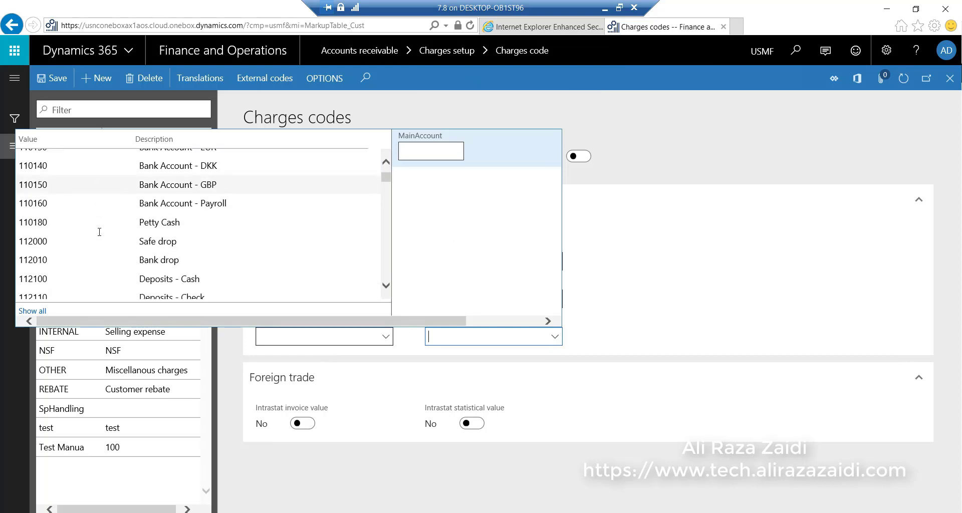
pyautogui.scroll(-4, 100, 231)
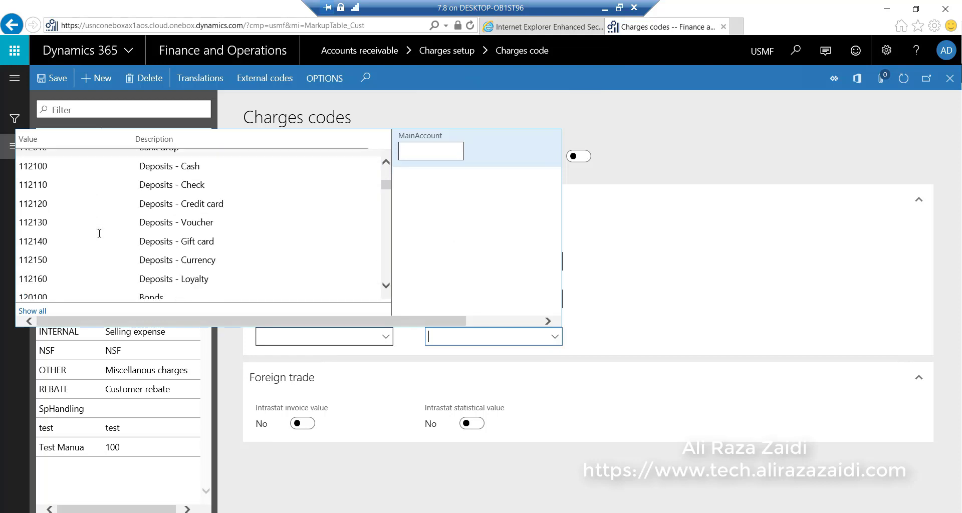
pyautogui.scroll(-3, 99, 233)
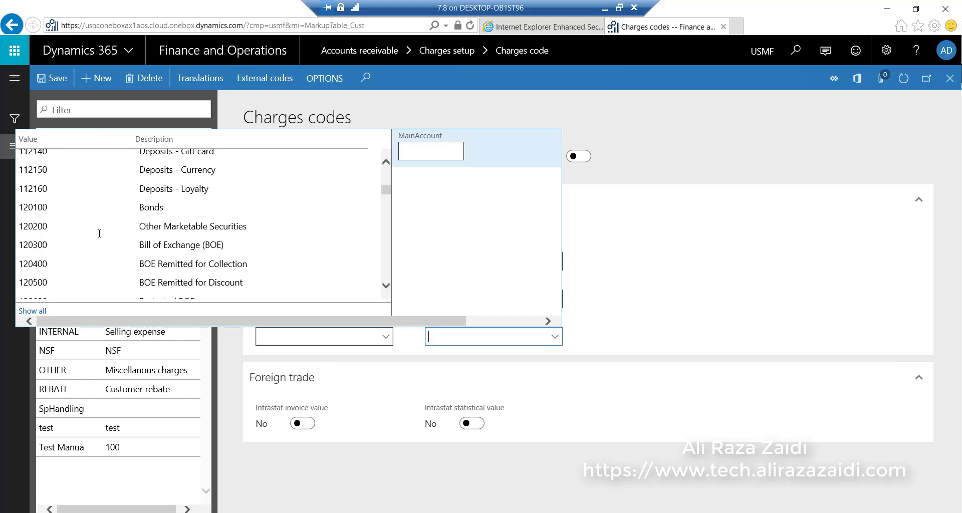
pyautogui.scroll(-1, 100, 233)
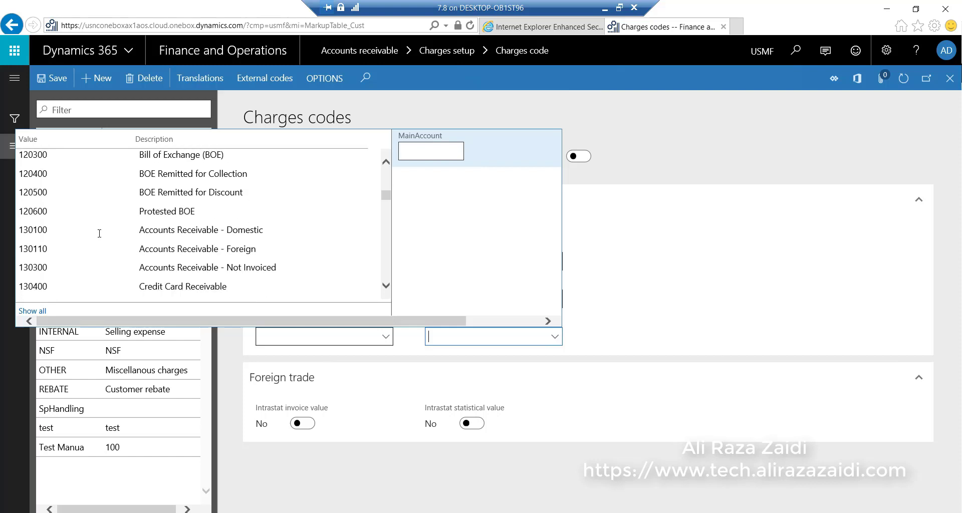
pyautogui.scroll(-1, 99, 234)
pyautogui.scroll(-1, 99, 234)
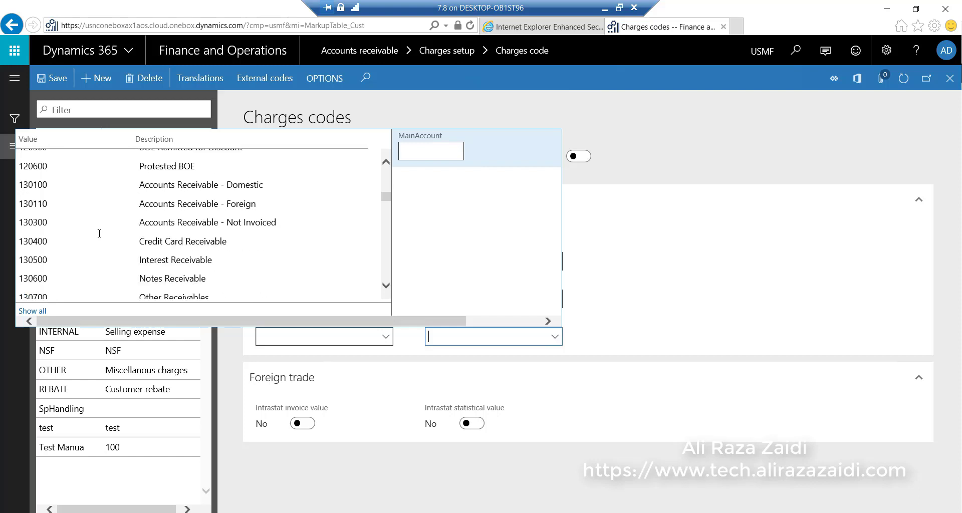
pyautogui.scroll(-1, 99, 233)
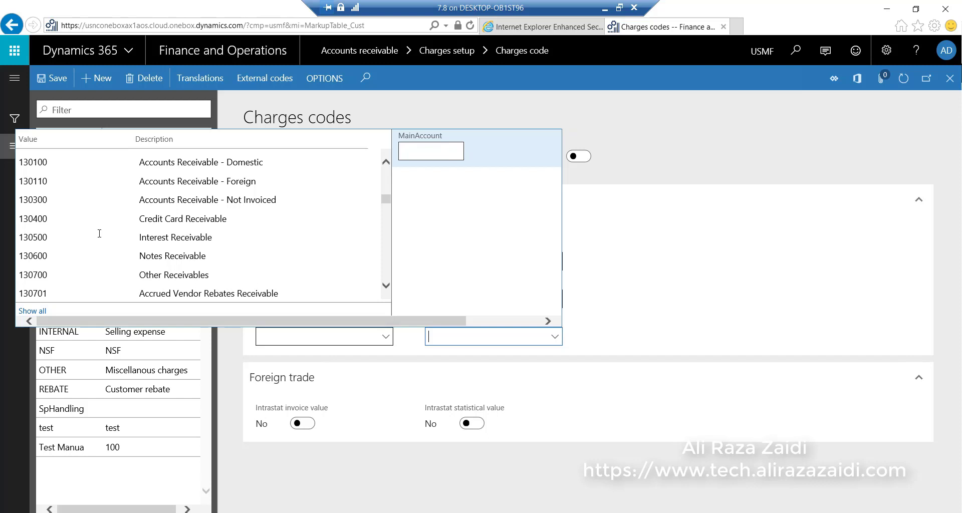
pyautogui.scroll(-1, 99, 233)
pyautogui.click(35, 253)
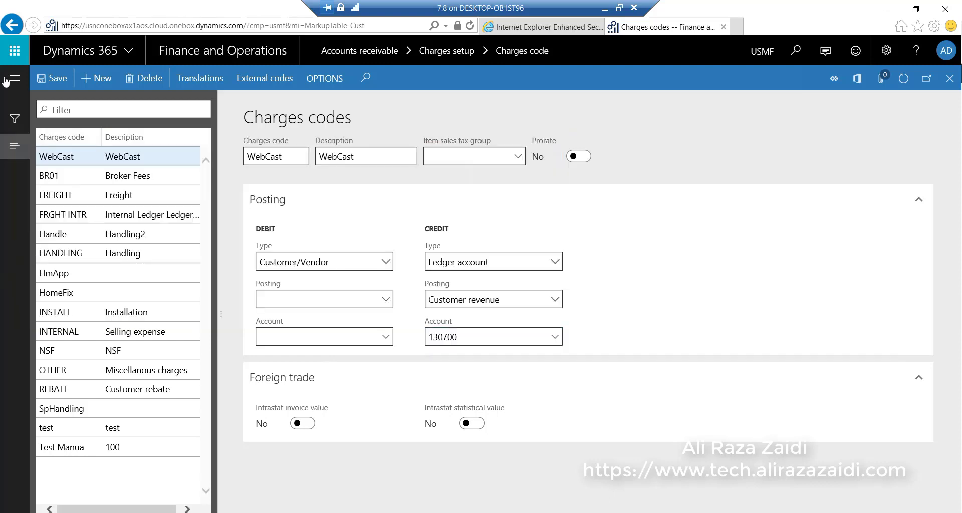
pyautogui.click(58, 80)
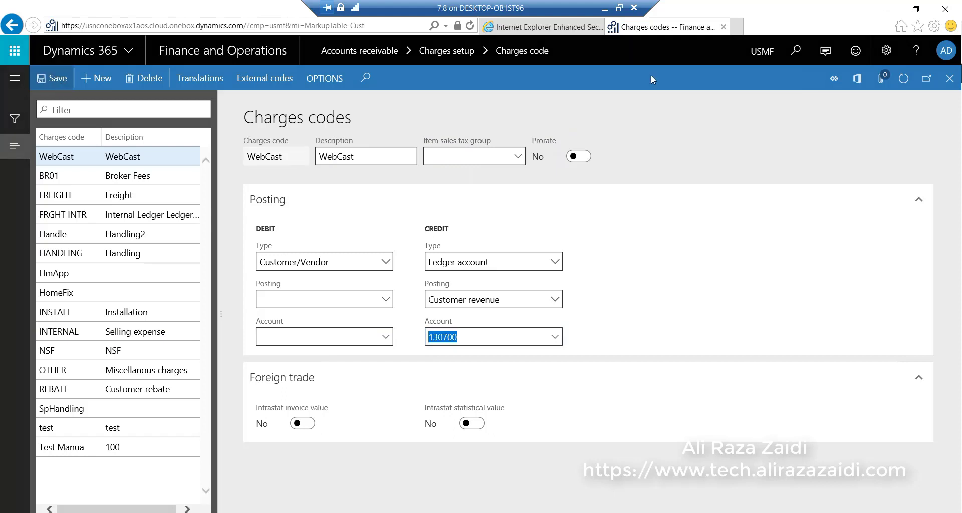
pyautogui.click(945, 83)
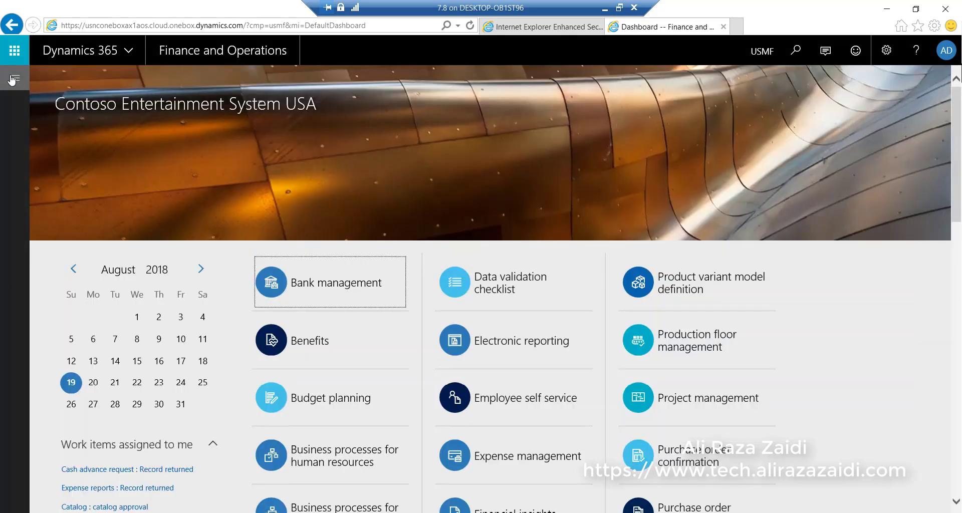
# Open sales order 001062 from Accounts receivable's All sales orders list
pyautogui.click(13, 81)
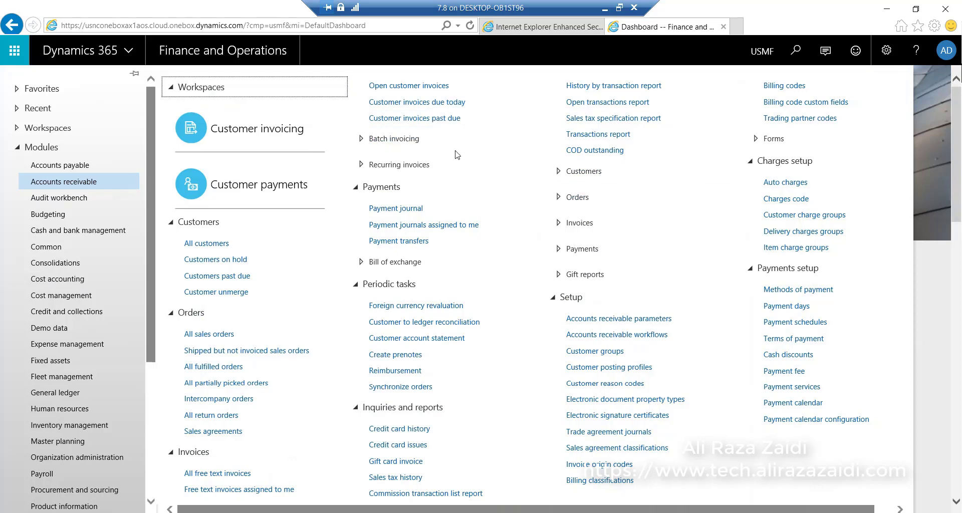
pyautogui.click(208, 334)
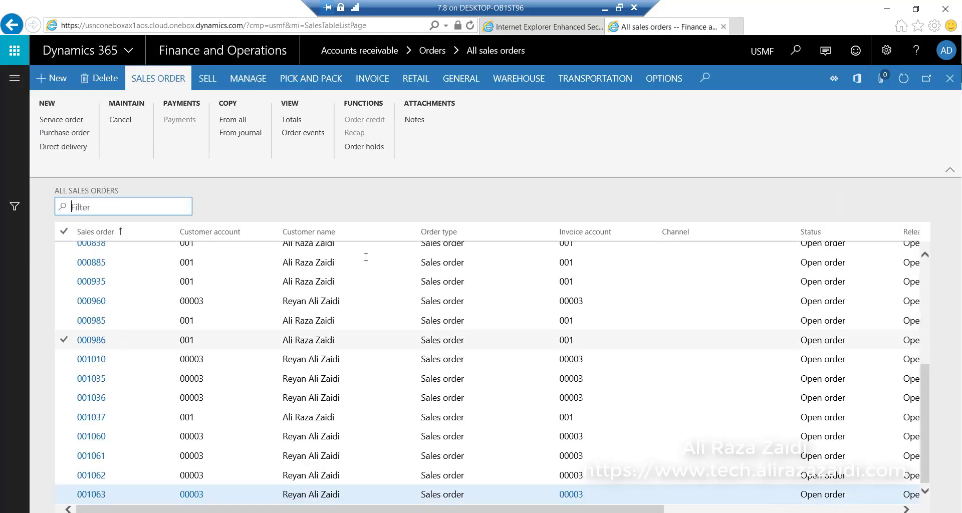
pyautogui.click(98, 476)
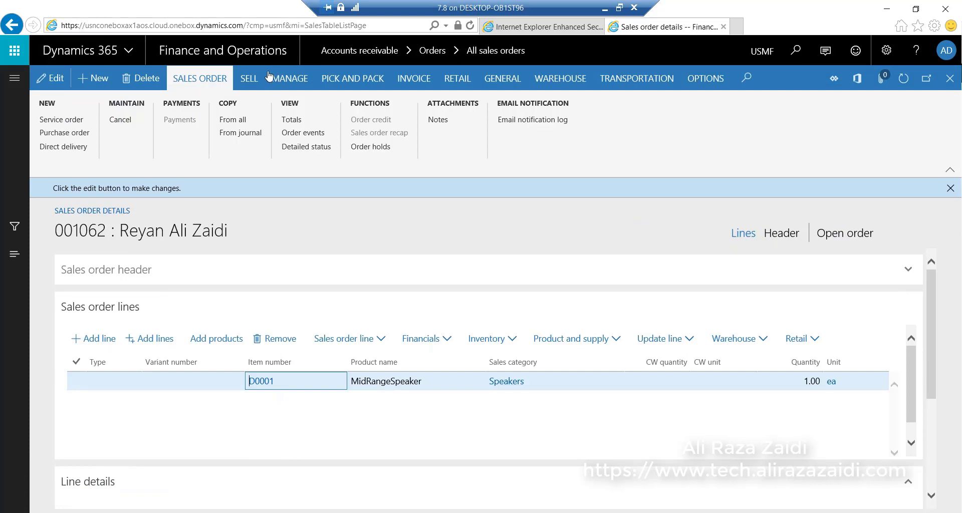
# Add a fixed WebCast charge of 5.00 USD to order 001062 and save it
pyautogui.click(249, 80)
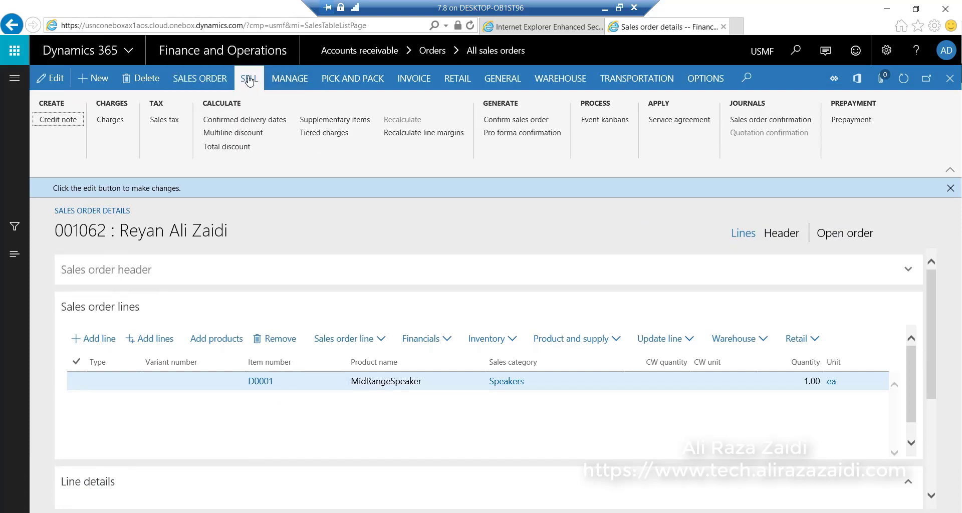
pyautogui.click(114, 125)
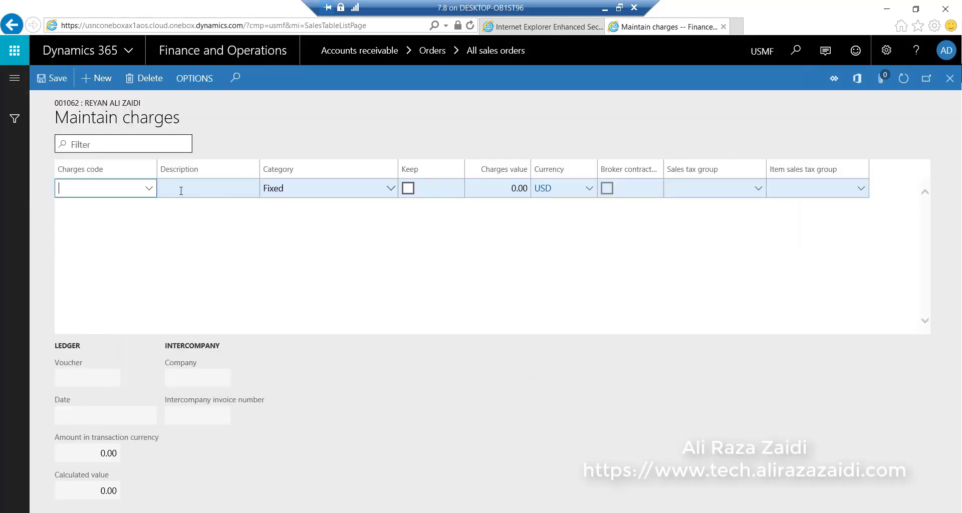
pyautogui.click(149, 189)
pyautogui.scroll(-3, 125, 306)
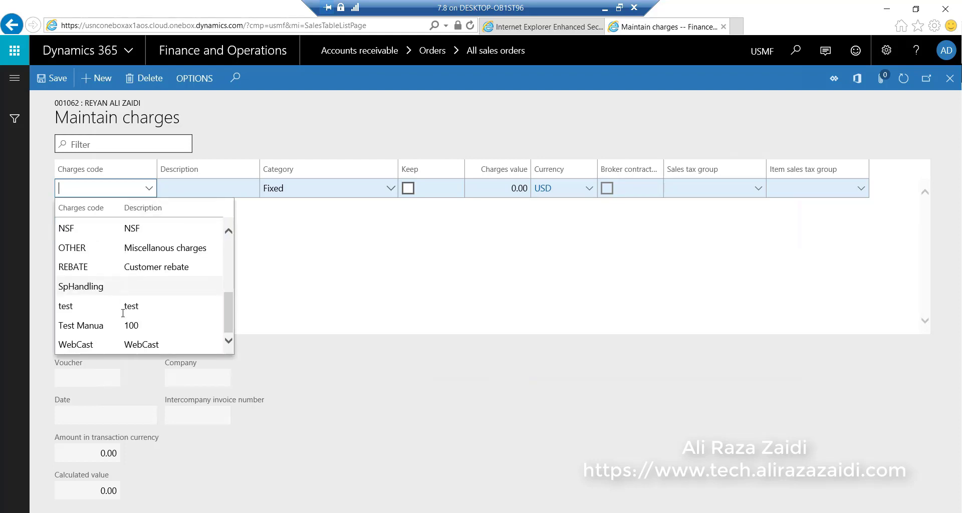
pyautogui.click(81, 345)
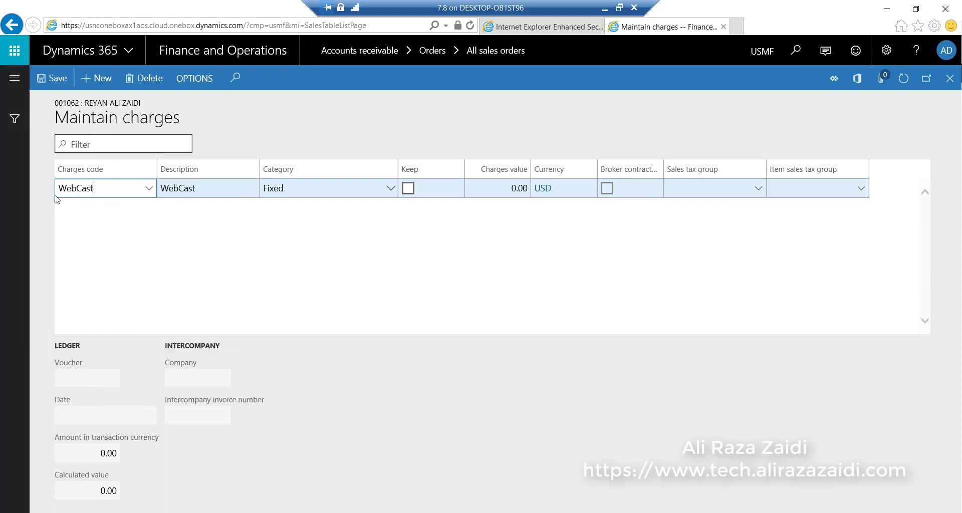
pyautogui.click(514, 194)
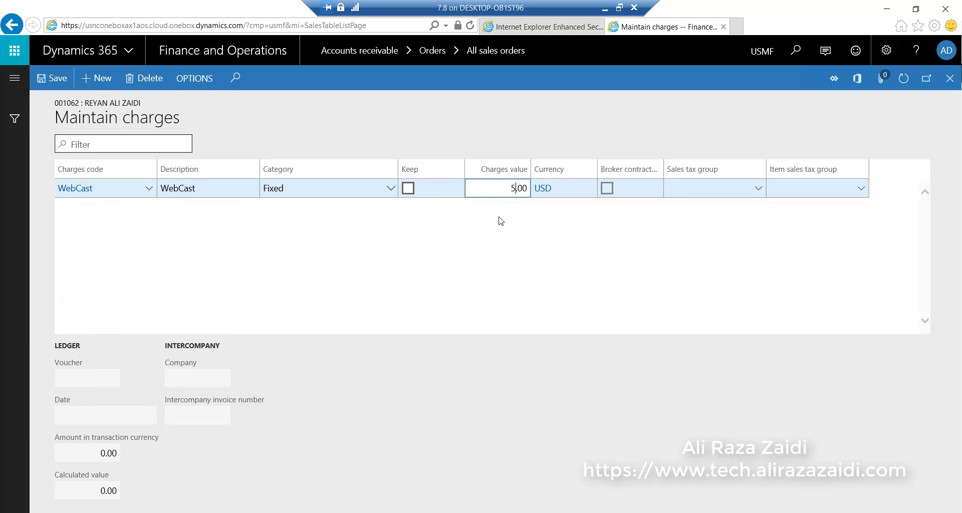
pyautogui.click(54, 80)
pyautogui.click(949, 80)
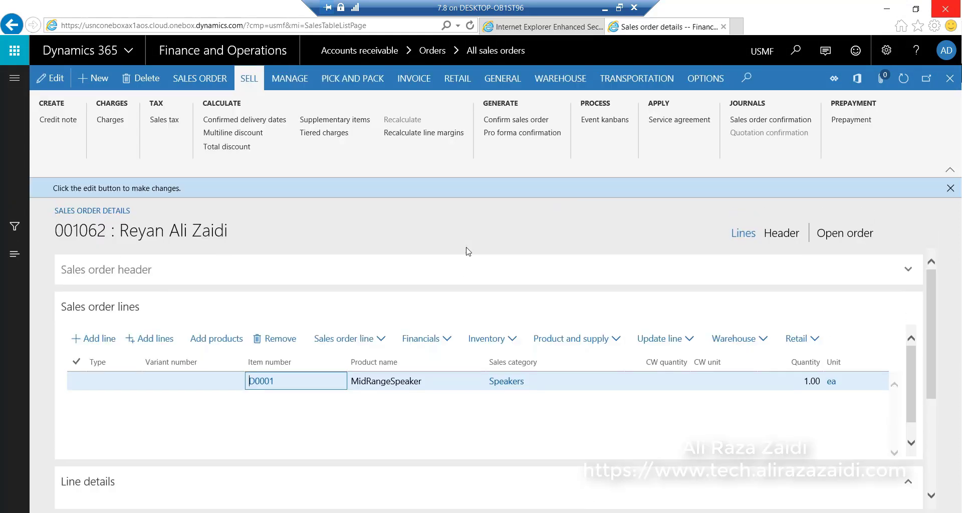
# Confirm sales order 001062, accepting the warning to post and print the confirmation
pyautogui.click(528, 121)
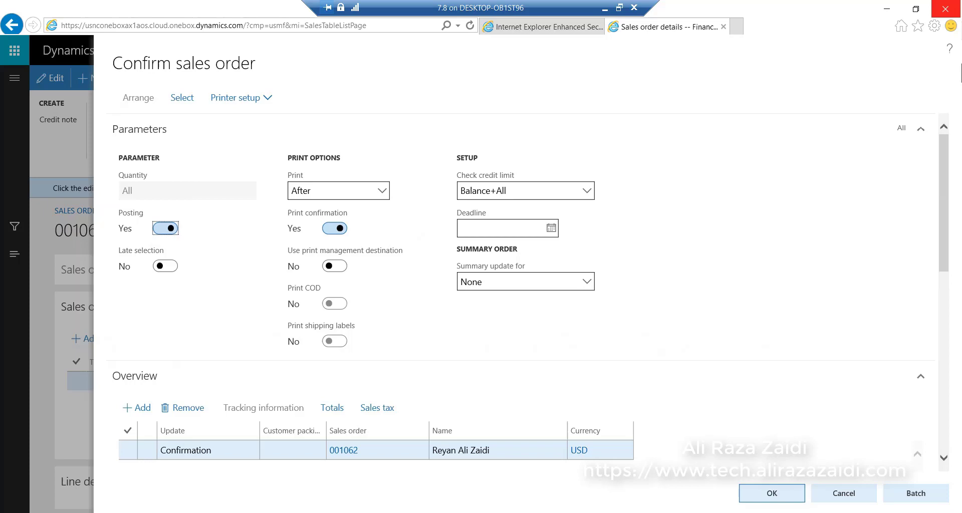
pyautogui.click(774, 496)
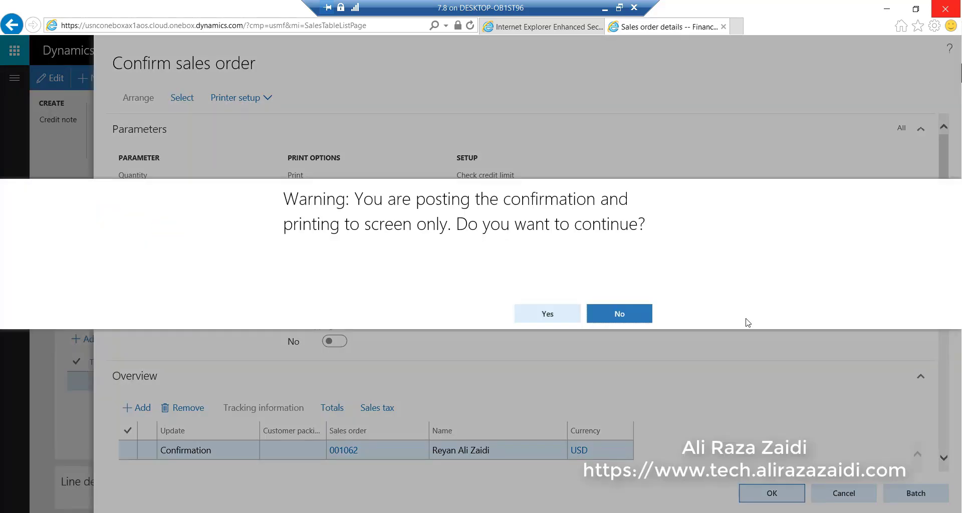
pyautogui.click(547, 315)
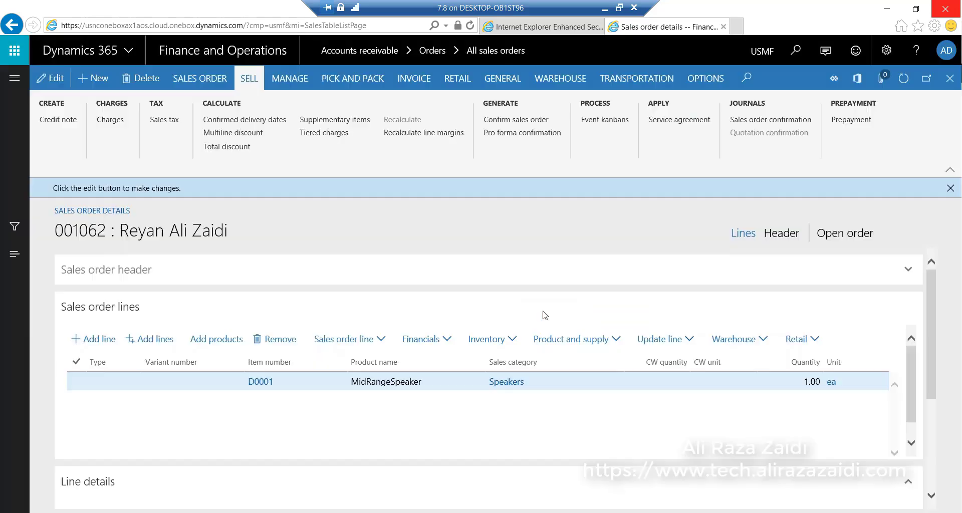